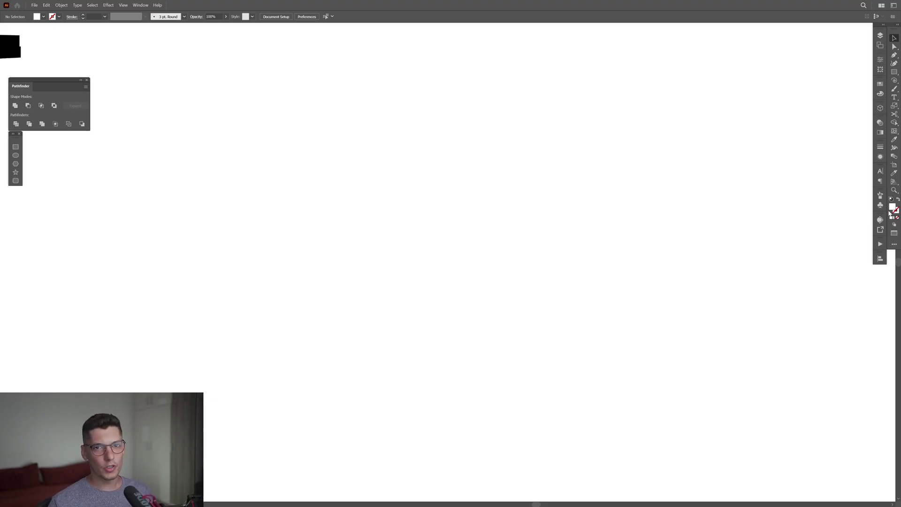
# Set the fill to none and the stroke to black, then reach the shape tools
pyautogui.hotkey('shift', 'x')
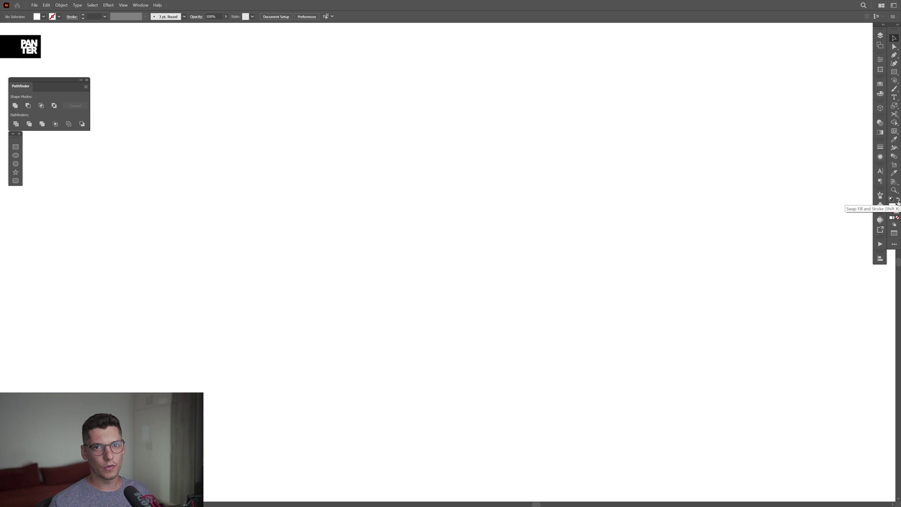
pyautogui.click(897, 212)
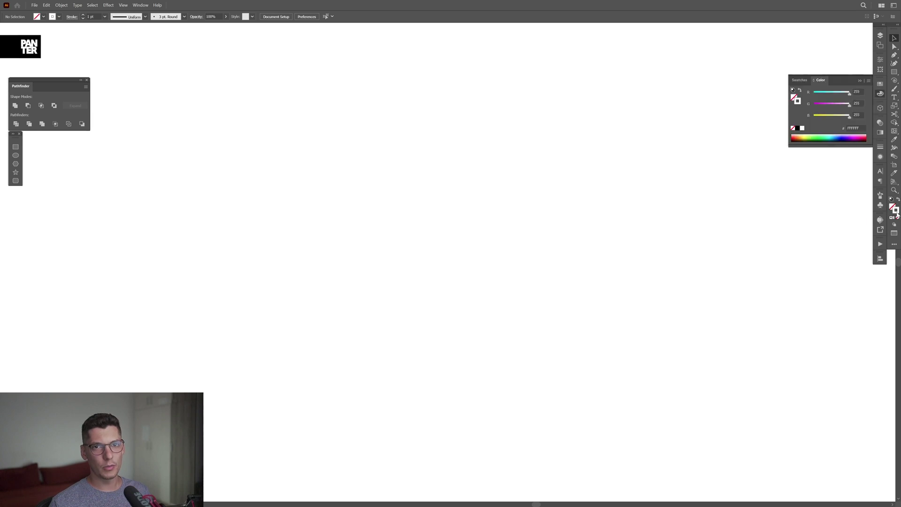
pyautogui.click(797, 128)
pyautogui.click(860, 81)
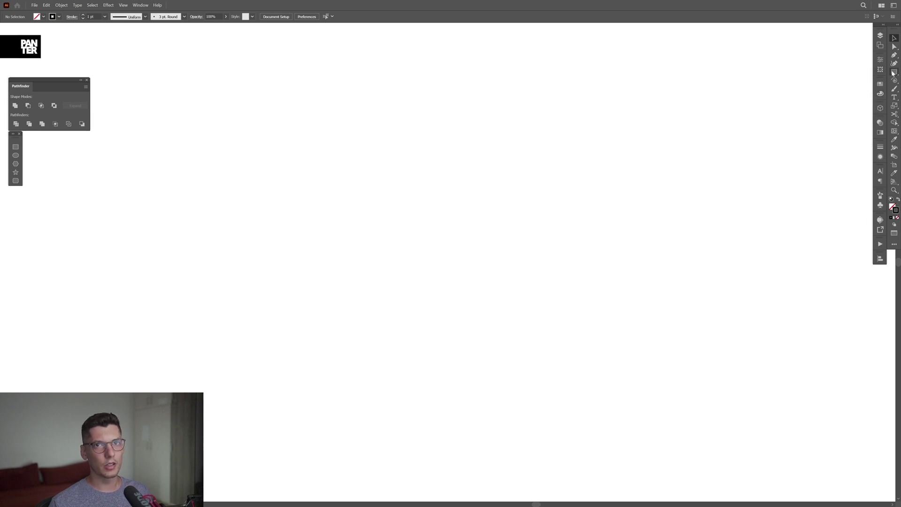
pyautogui.click(895, 72)
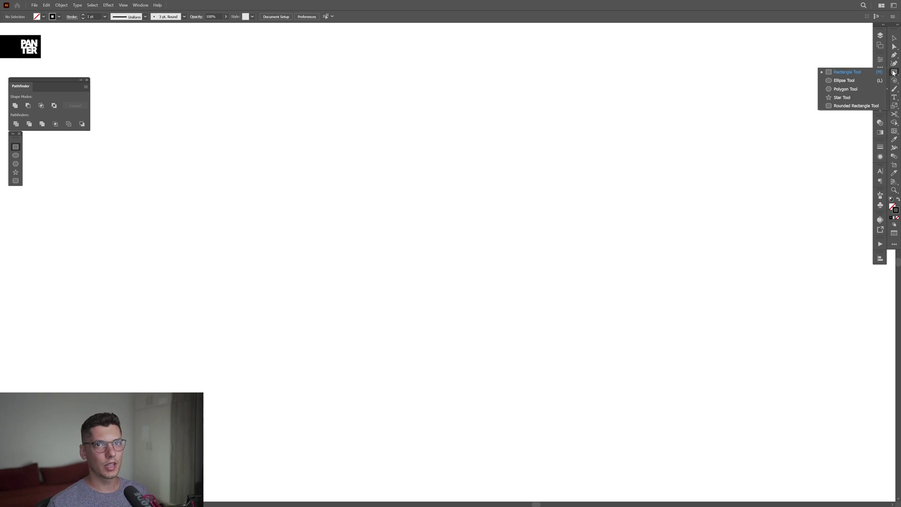
# Draw a large hexagon outline, rotate it 90° so a point faces up, and move it lower
pyautogui.click(857, 90)
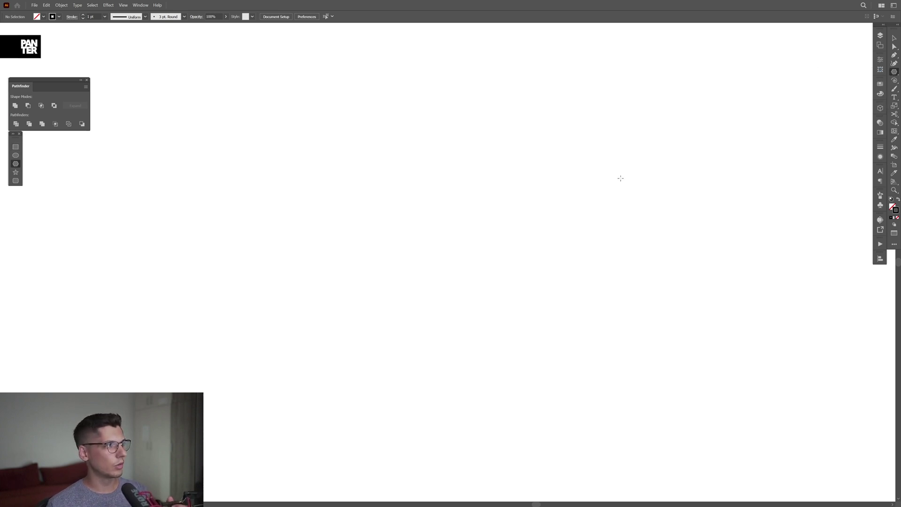
pyautogui.moveTo(467, 216); pyautogui.dragTo(585, 270)
pyautogui.press('v')
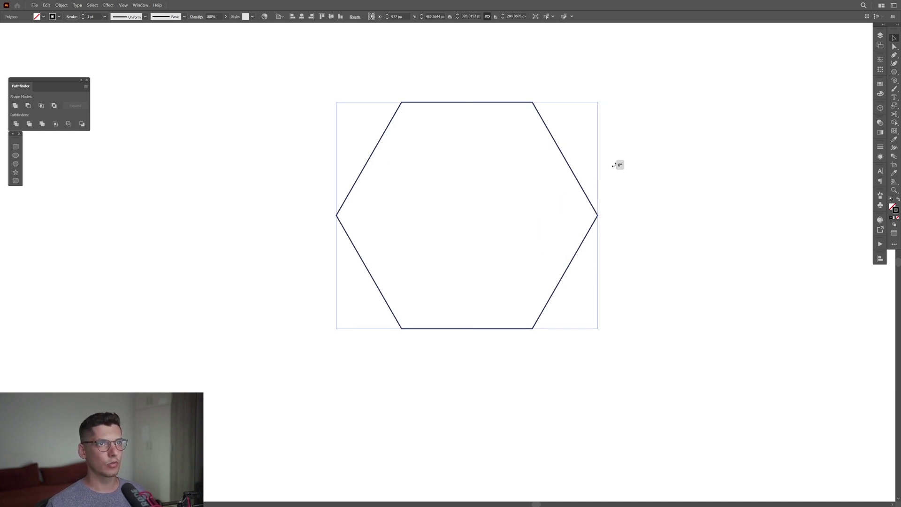
pyautogui.moveTo(618, 164); pyautogui.dragTo(563, 291)
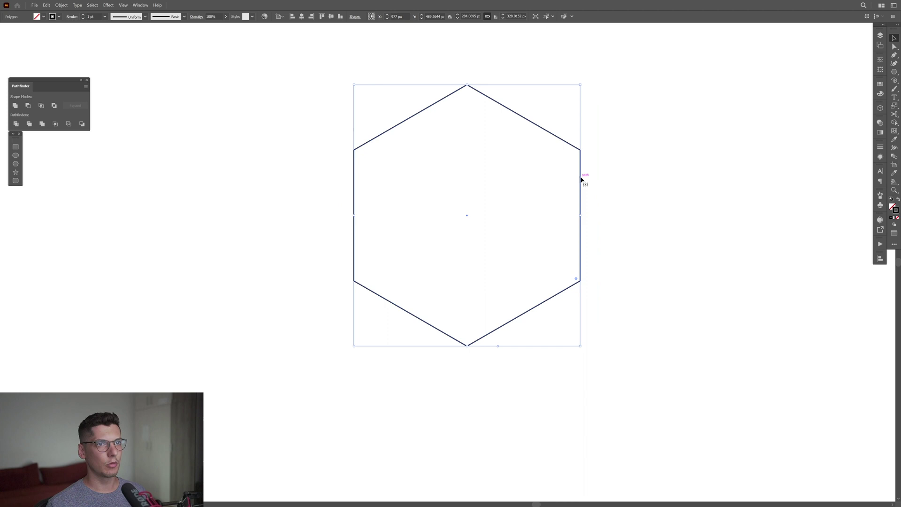
pyautogui.moveTo(581, 180); pyautogui.dragTo(577, 212)
pyautogui.click(585, 199)
pyautogui.press('p')
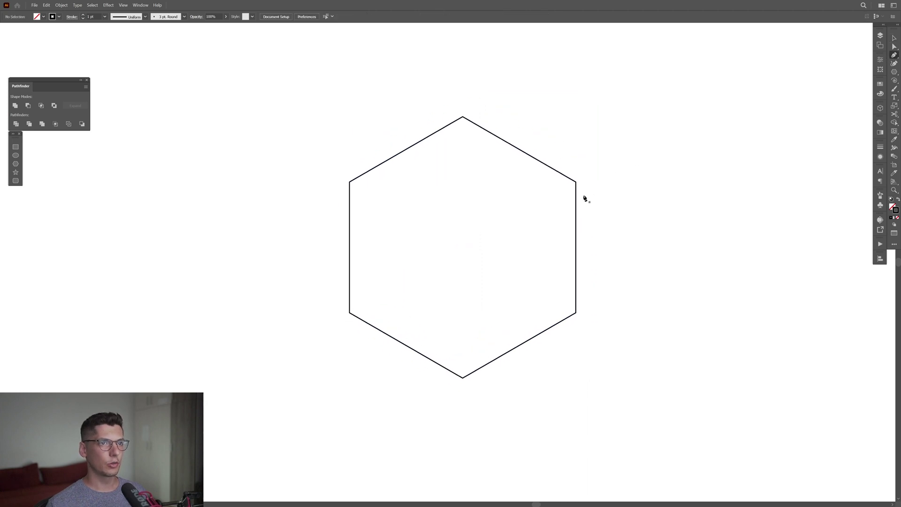
# Draw a vertical line from the hexagon's top vertex to its bottom vertex
pyautogui.click(463, 117)
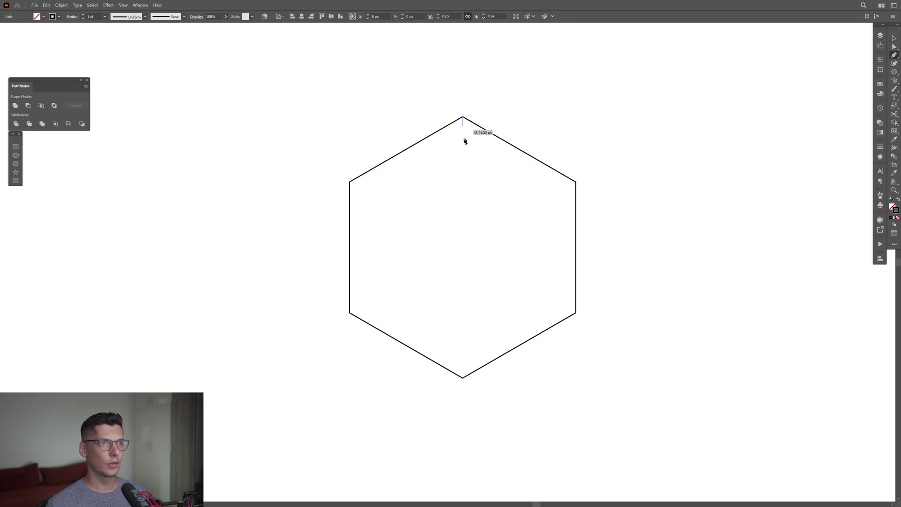
pyautogui.click(463, 378)
pyautogui.press('v')
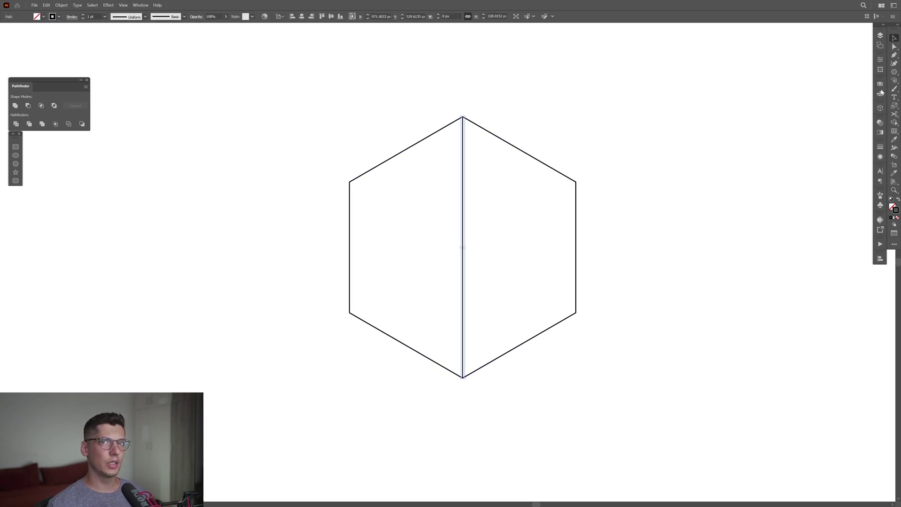
# Add two copies of the line rotated by 60°, then group all lines with the hexagon
pyautogui.click(894, 105)
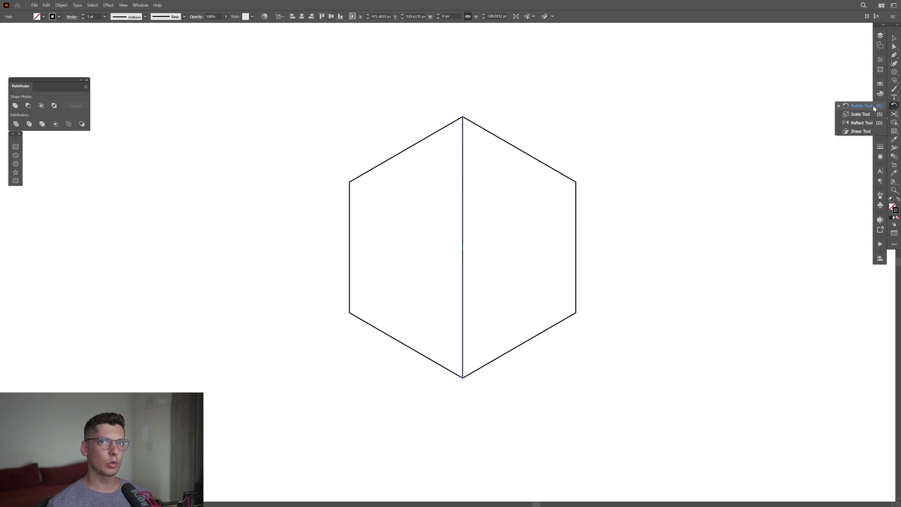
pyautogui.click(874, 106)
pyautogui.doubleClick(895, 106)
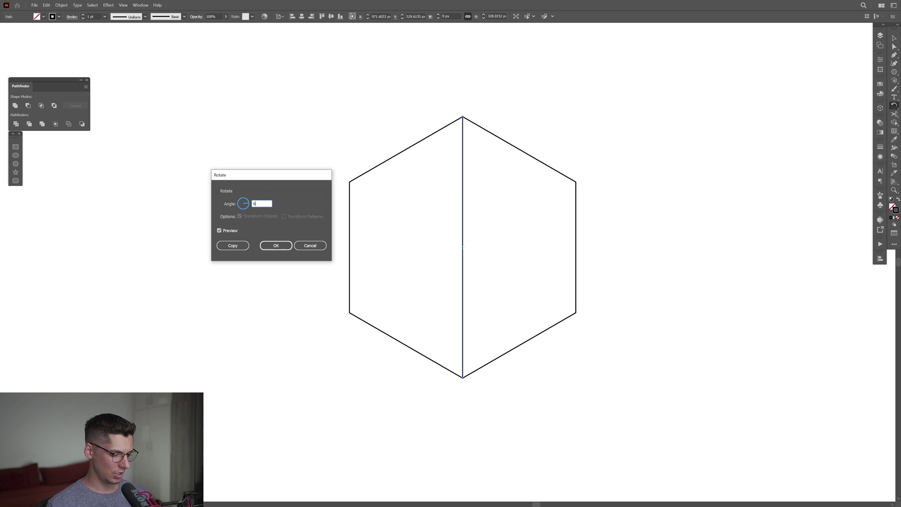
pyautogui.write('60')
pyautogui.click(235, 246)
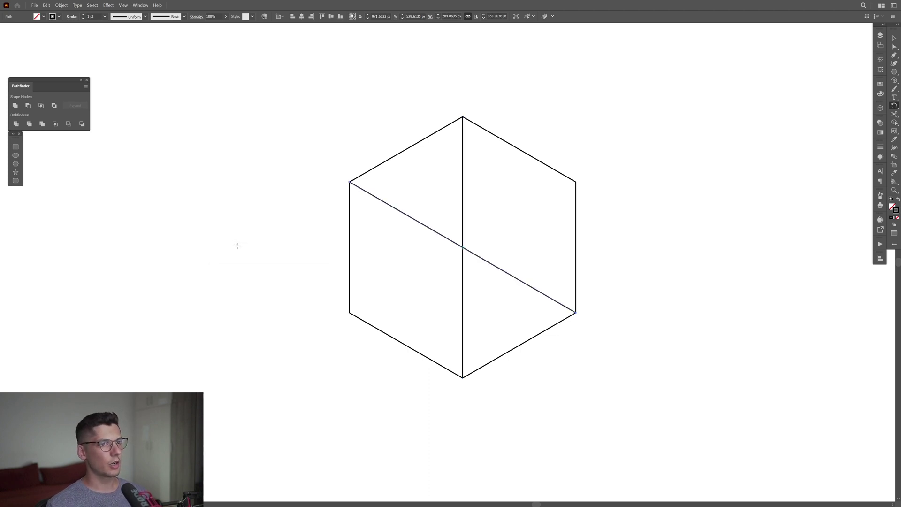
pyautogui.hotkey('ctrl', 'd')
pyautogui.hotkey('ctrl', 'a')
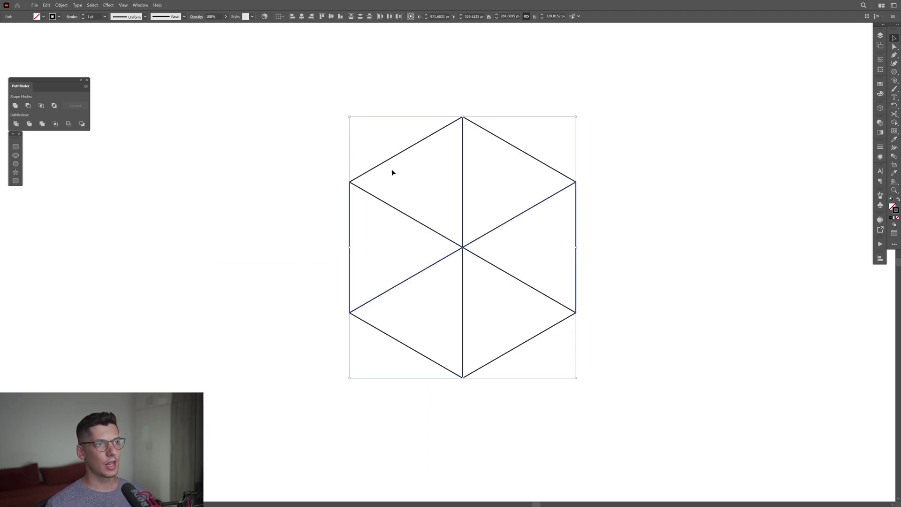
pyautogui.rightClick(398, 171)
pyautogui.click(427, 243)
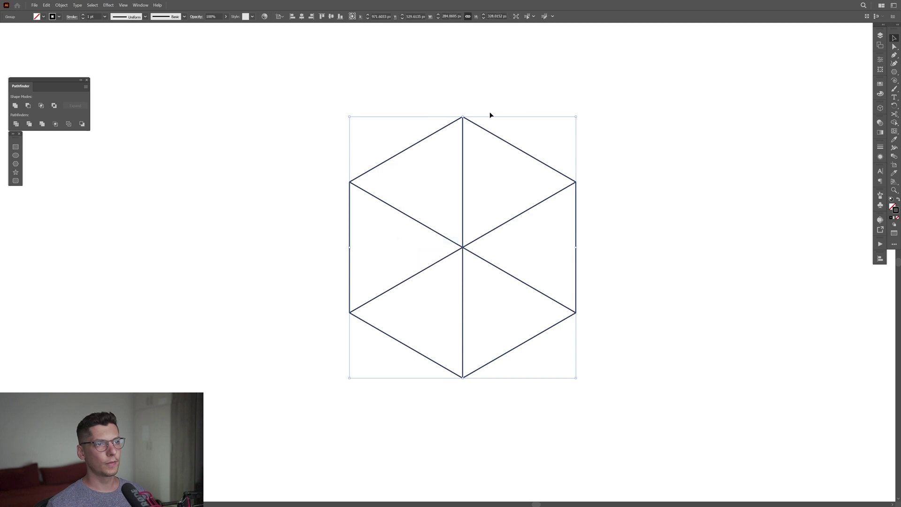
# Scale the divided hexagon down and place two copies up-right and to the left
pyautogui.moveTo(465, 116); pyautogui.dragTo(463, 248)
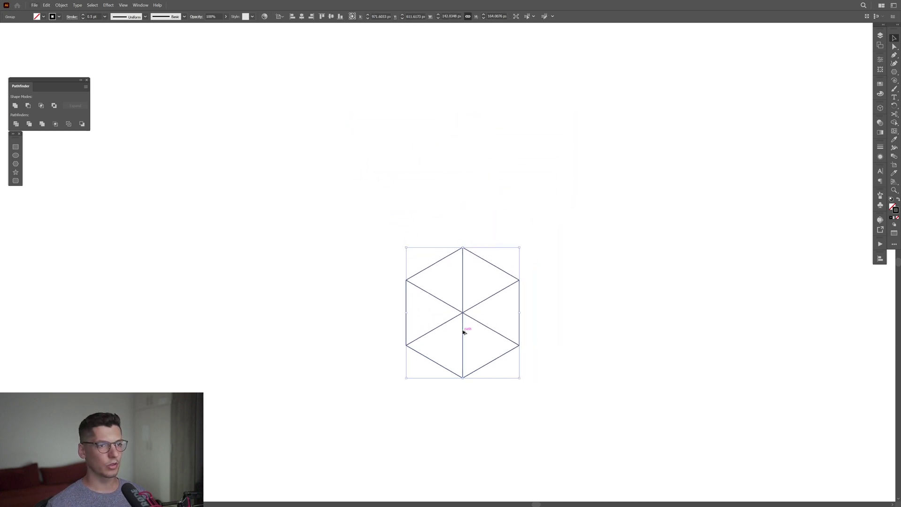
pyautogui.moveTo(464, 332); pyautogui.dragTo(521, 233)
pyautogui.hscroll(-1, 540, 244)
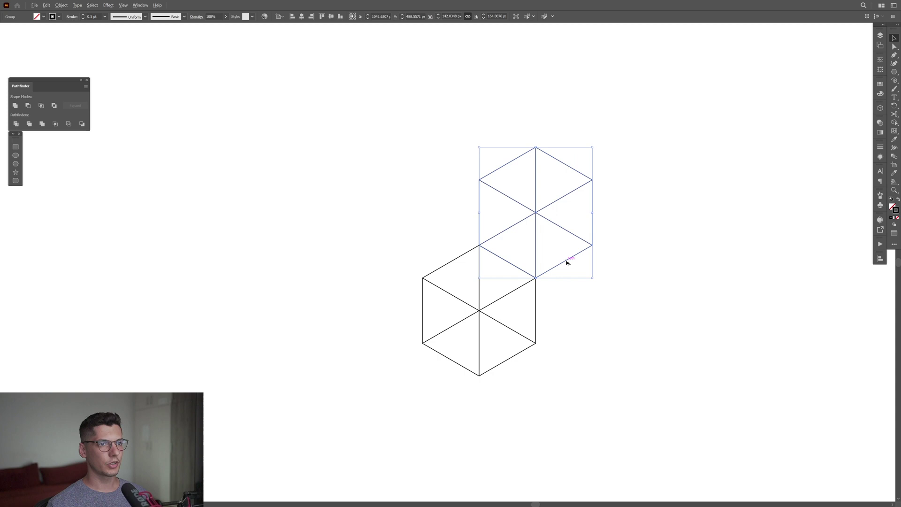
pyautogui.moveTo(567, 263); pyautogui.dragTo(454, 267)
# Select the three interlocking hexagons and group them
pyautogui.click(640, 282)
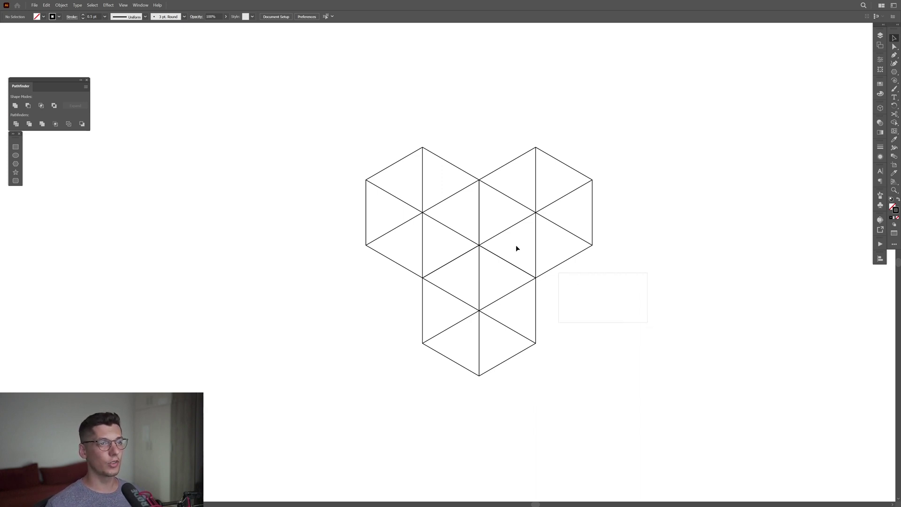
pyautogui.moveTo(646, 318); pyautogui.dragTo(347, 132)
pyautogui.rightClick(459, 191)
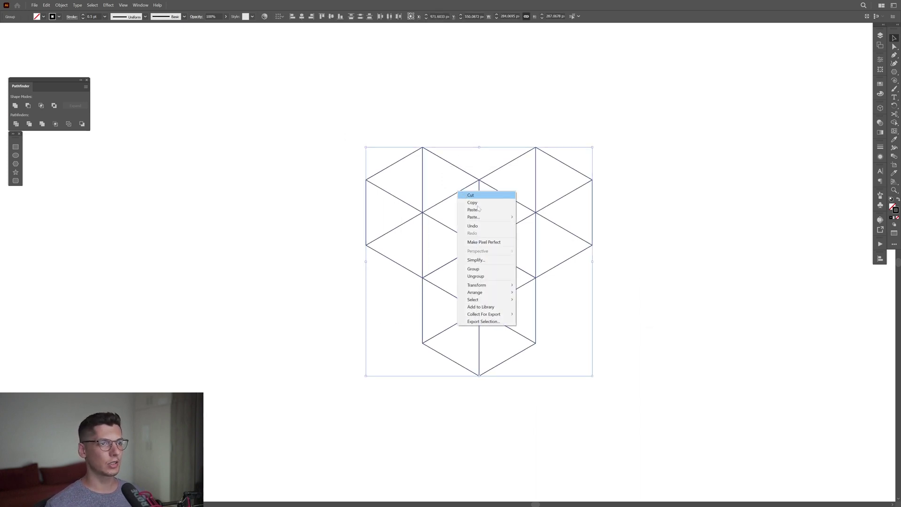
pyautogui.click(484, 270)
pyautogui.click(623, 273)
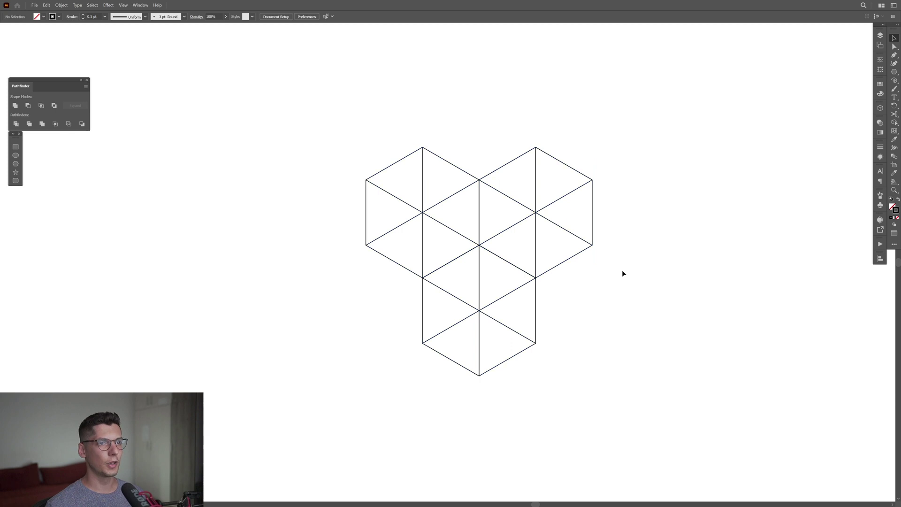
# Switch to a blue fill with no stroke and check the document's layers
pyautogui.click(899, 200)
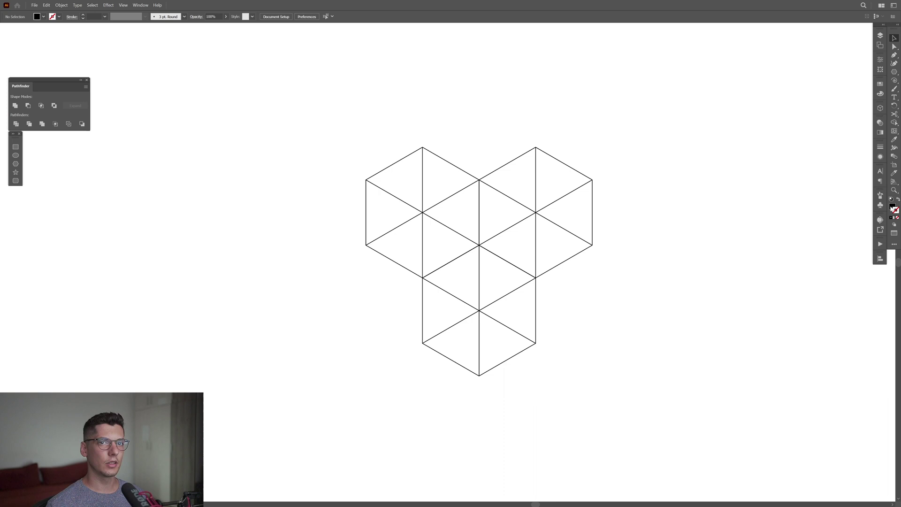
pyautogui.click(892, 207)
pyautogui.click(836, 136)
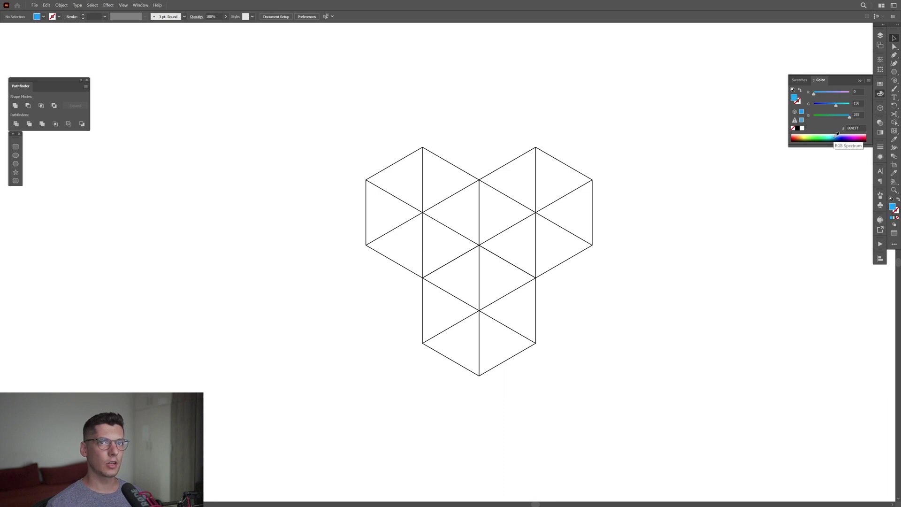
pyautogui.click(859, 81)
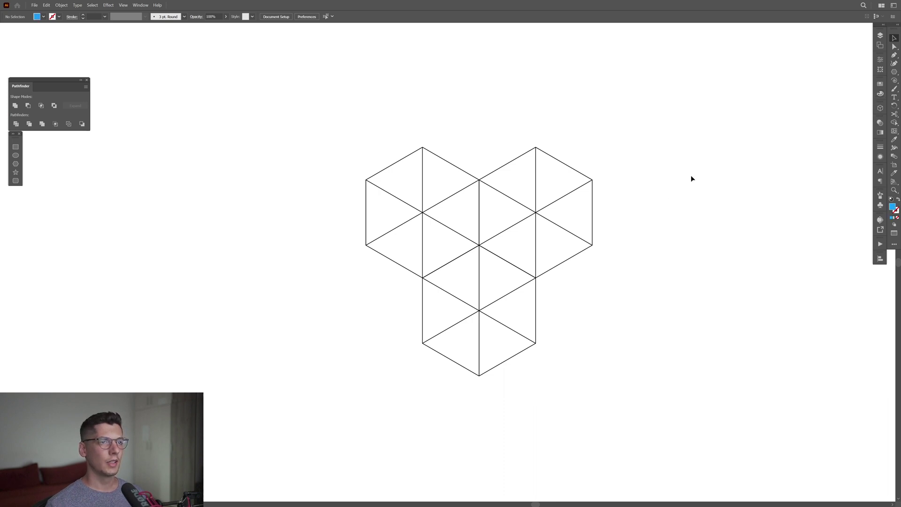
pyautogui.click(880, 35)
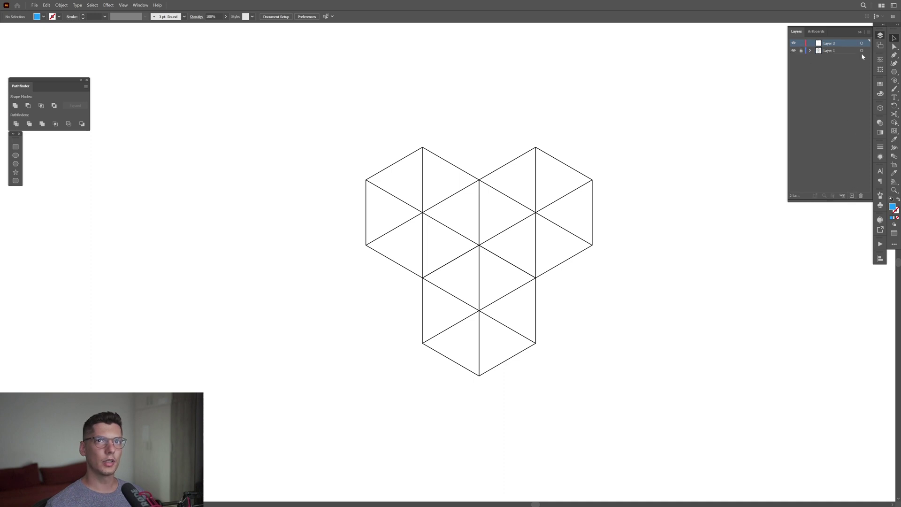
pyautogui.click(859, 32)
pyautogui.click(892, 55)
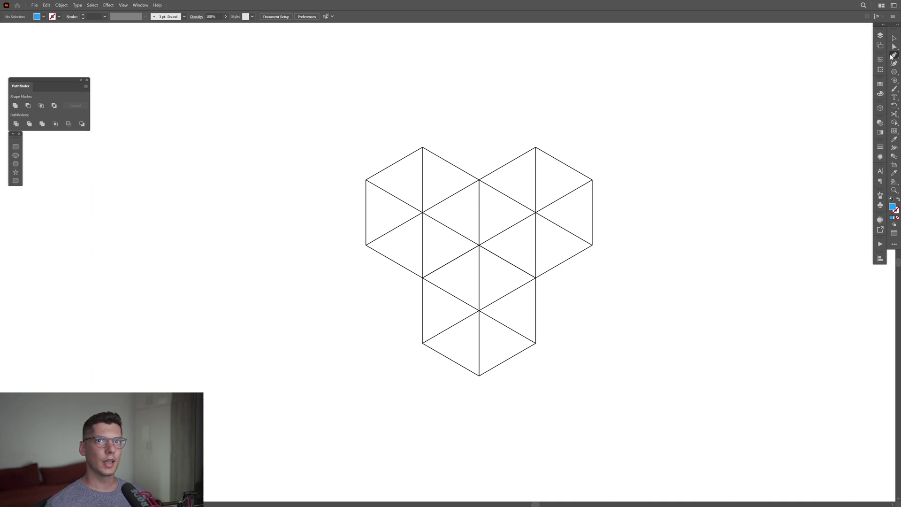
# Trace a closed L-shaped path from the right vertex through the centre, bottom and right junctions
pyautogui.click(593, 180)
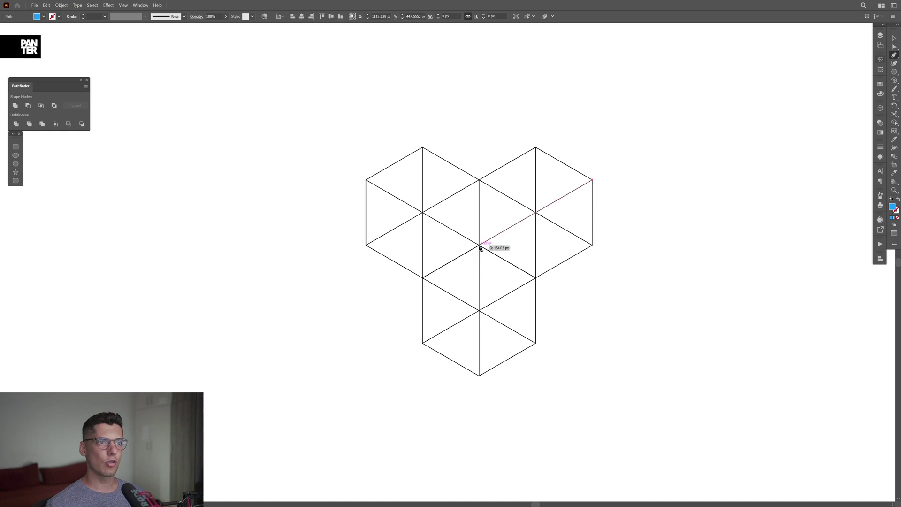
pyautogui.click(479, 245)
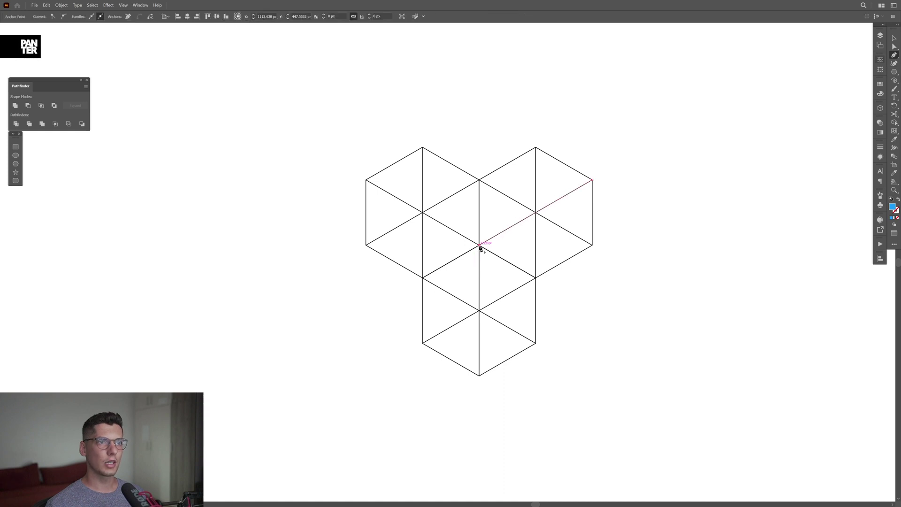
pyautogui.click(479, 376)
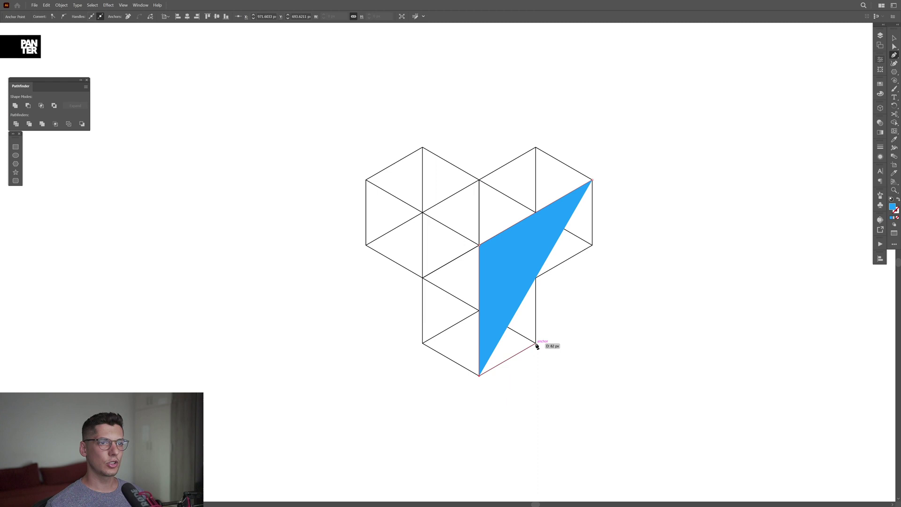
pyautogui.click(536, 344)
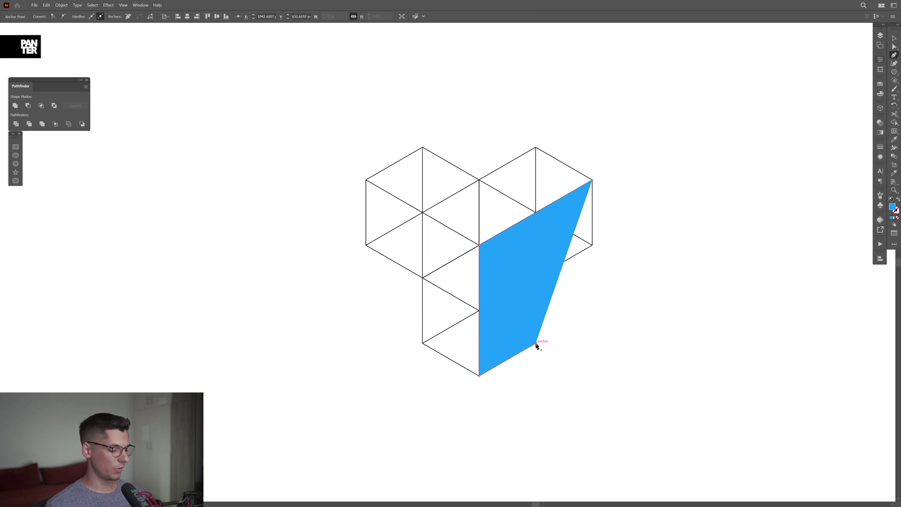
pyautogui.hotkey('shift', 'x')
pyautogui.click(537, 278)
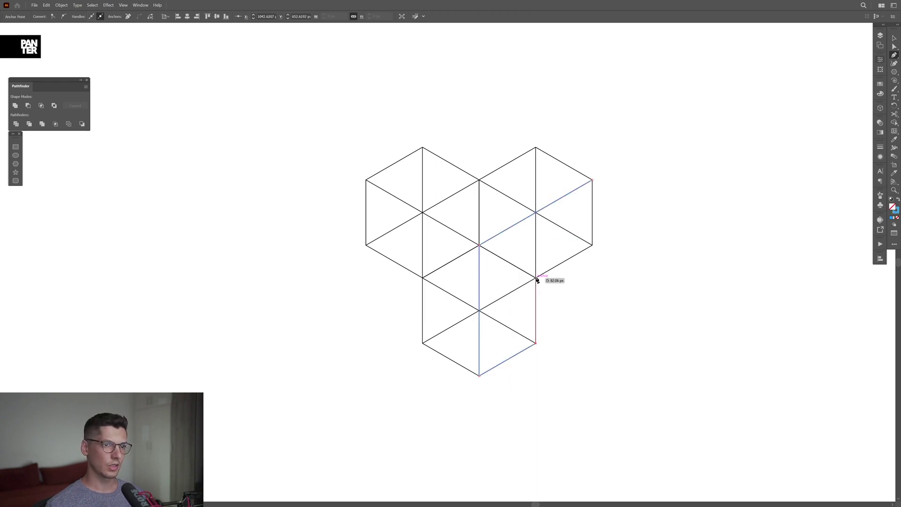
pyautogui.click(593, 245)
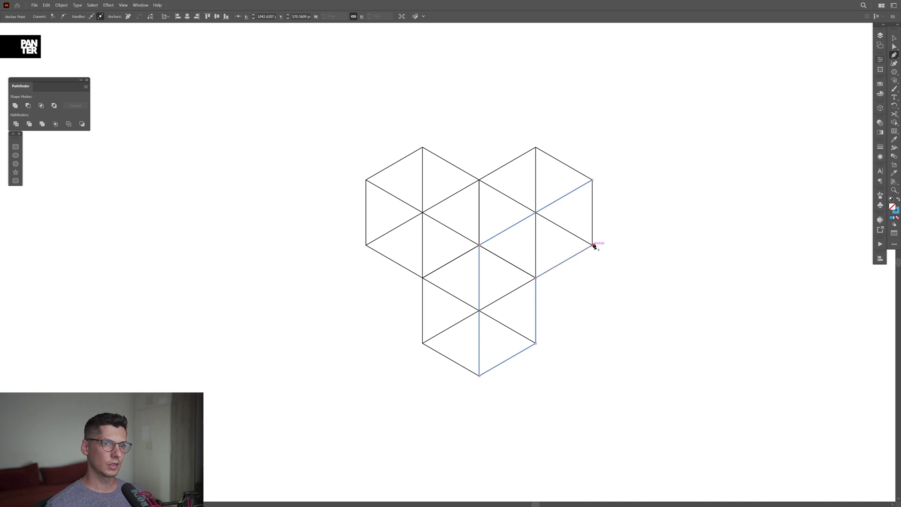
pyautogui.click(592, 180)
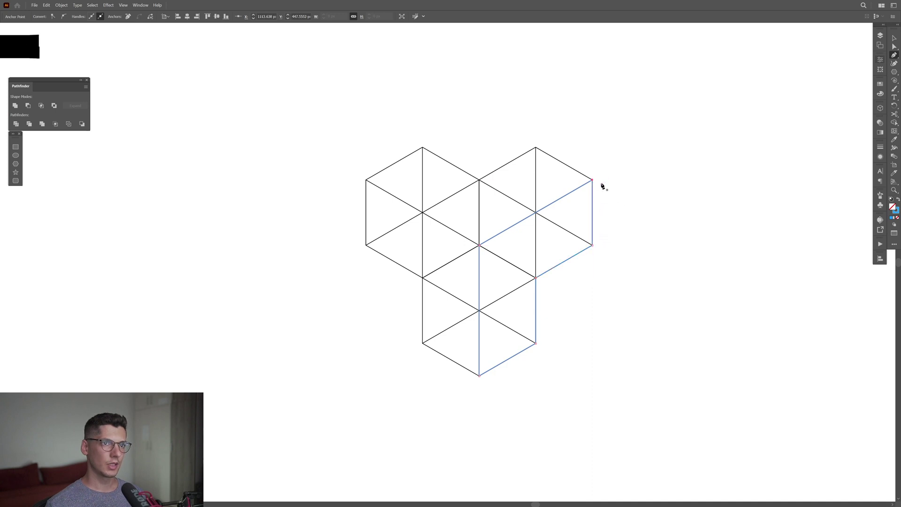
# Fill the closed face path with solid blue
pyautogui.click(898, 200)
pyautogui.press('v')
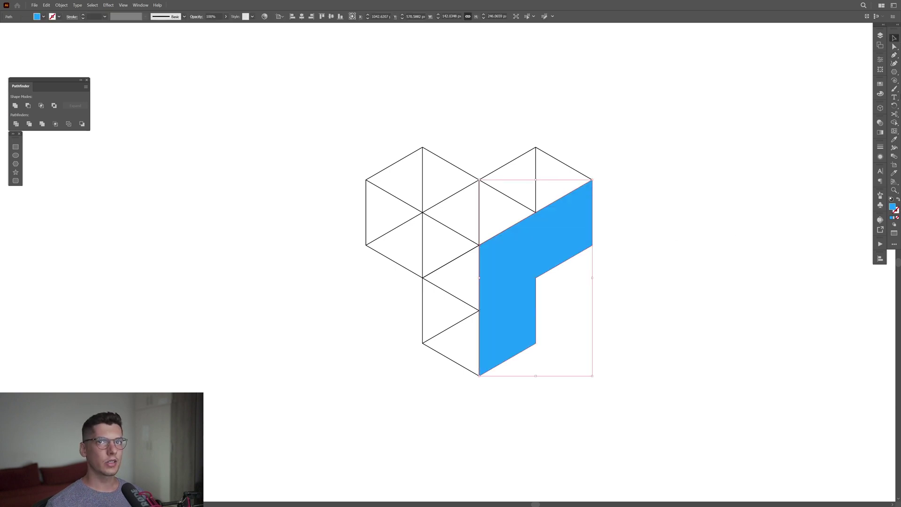
pyautogui.click(898, 106)
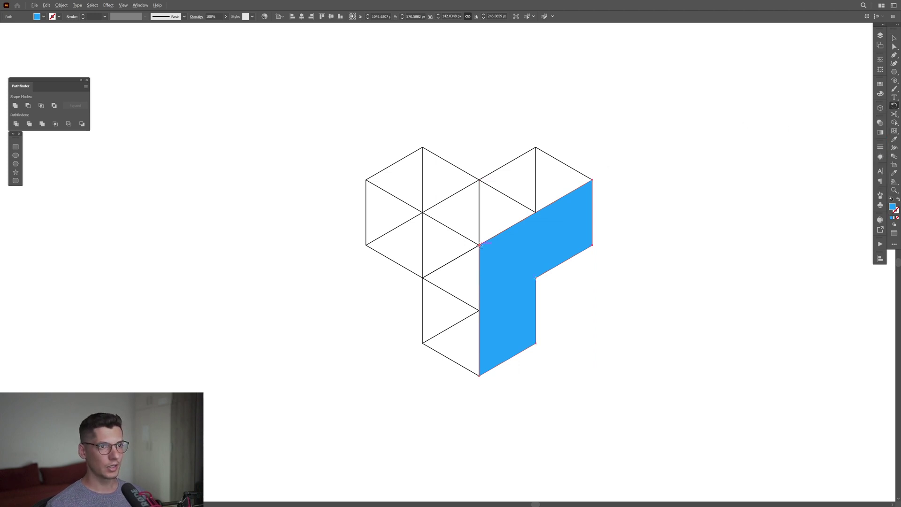
# Make two copies of the blue face rotated 120° around the centre vertex
pyautogui.keyDown('alt'); pyautogui.click(479, 245); pyautogui.keyUp('alt')
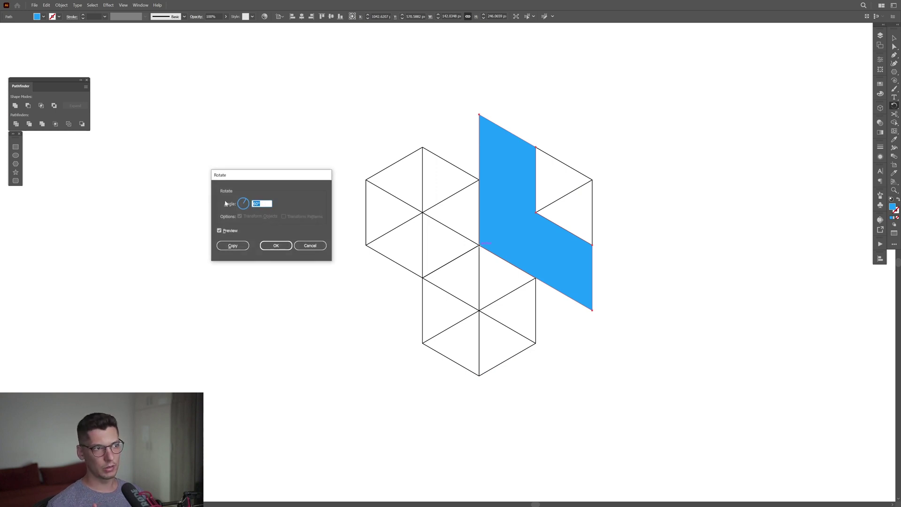
pyautogui.write('12')
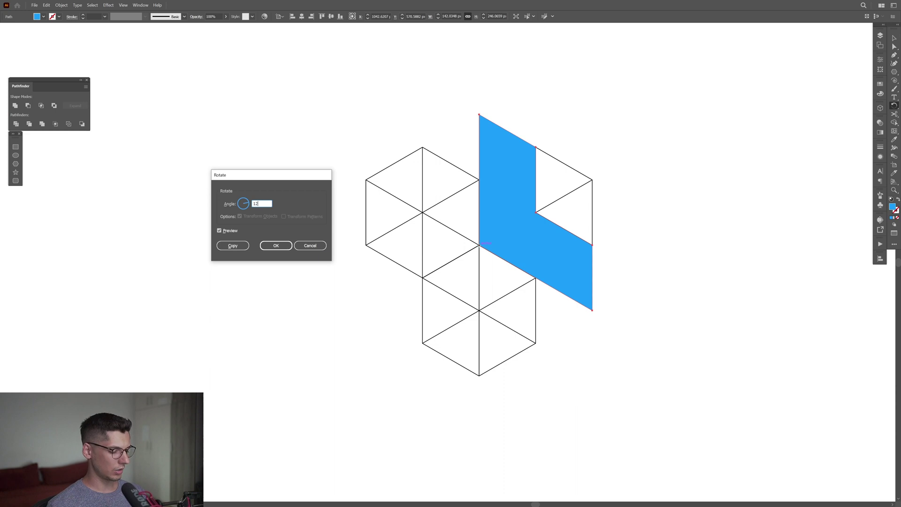
pyautogui.click(233, 245)
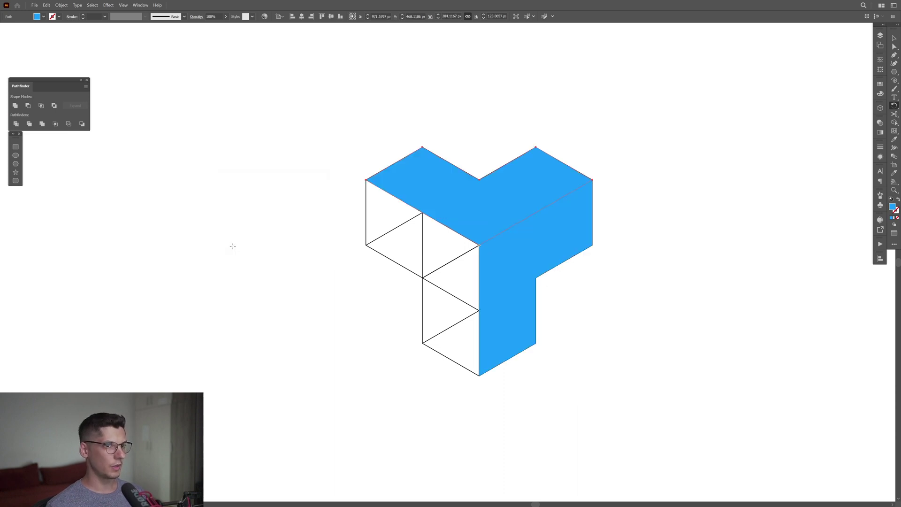
pyautogui.hotkey('ctrl', 'd')
pyautogui.press('v')
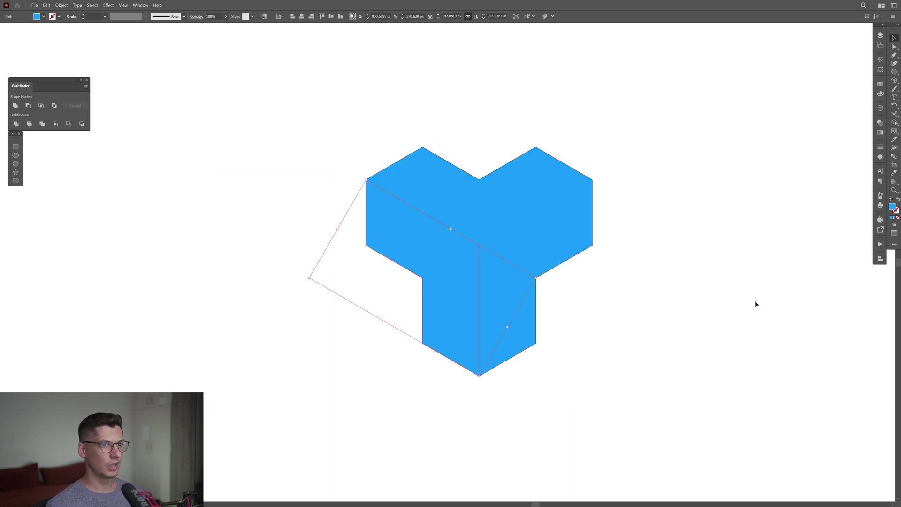
# Recolour the right face and top face from the Swatches panel
pyautogui.click(755, 304)
pyautogui.click(489, 270)
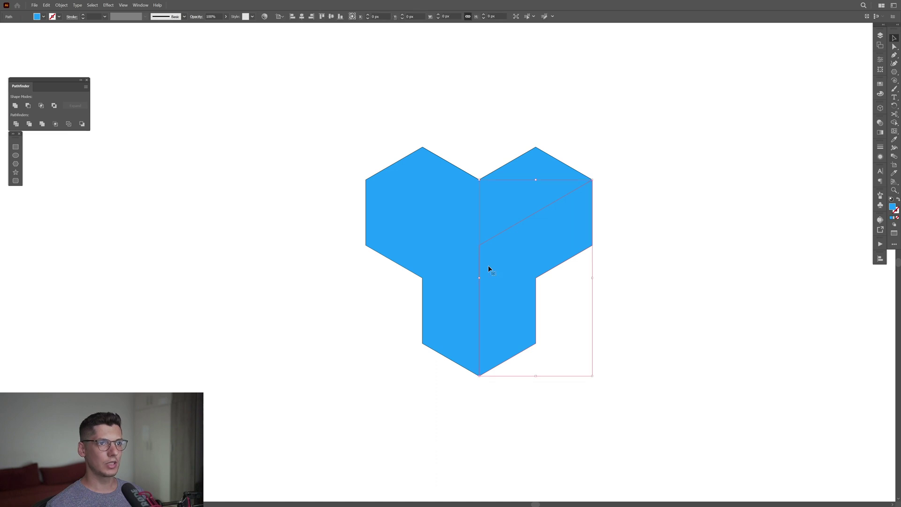
pyautogui.click(517, 203)
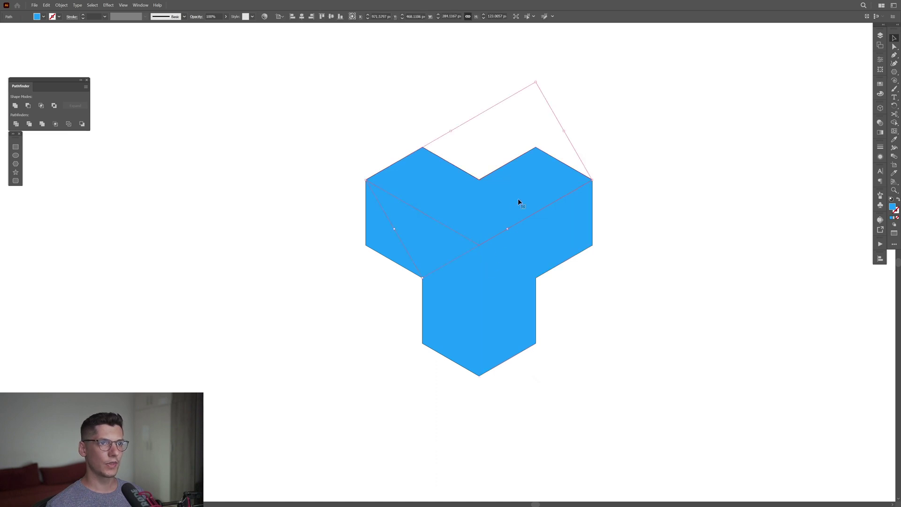
pyautogui.click(881, 86)
# Select all three faces and group them into one block
pyautogui.moveTo(775, 121); pyautogui.dragTo(377, 324)
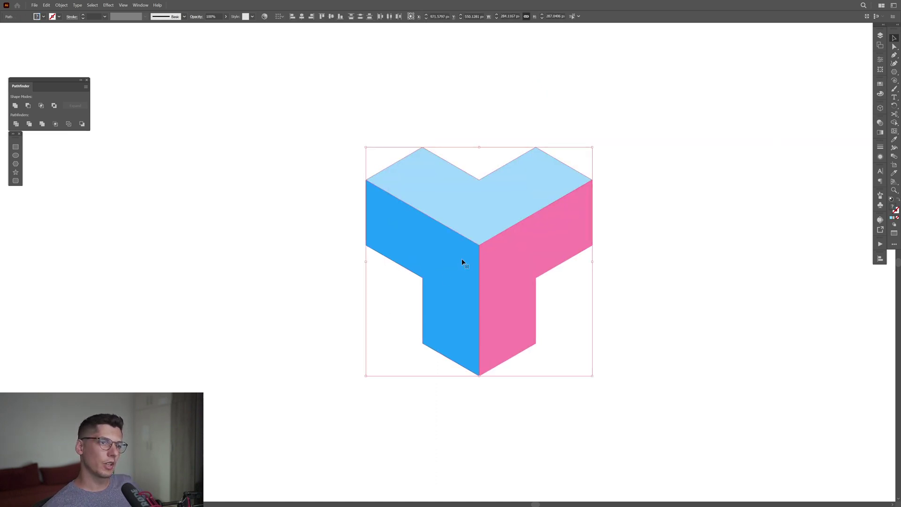
pyautogui.rightClick(461, 258)
pyautogui.click(472, 329)
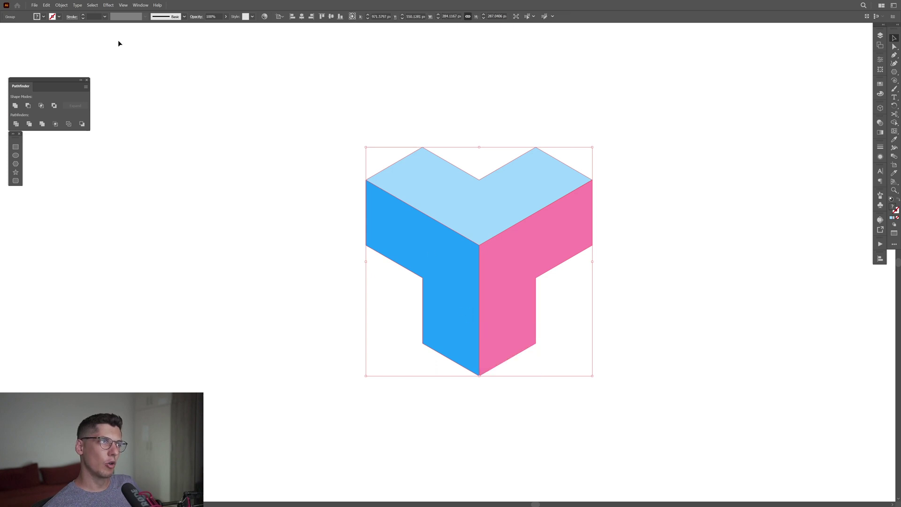
pyautogui.click(61, 5)
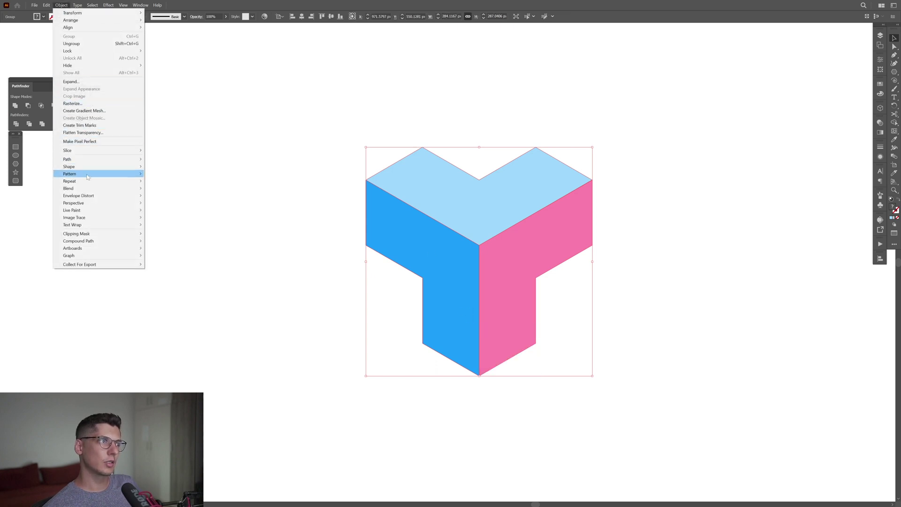
# Make a pattern from the block with the Brick by Column tile type
pyautogui.moveTo(89, 174)
pyautogui.click(159, 174)
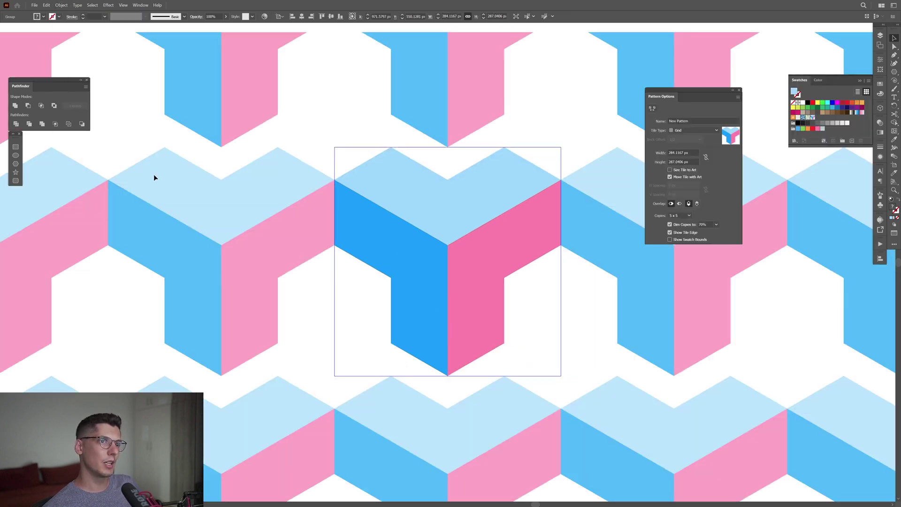
pyautogui.click(689, 129)
pyautogui.click(689, 153)
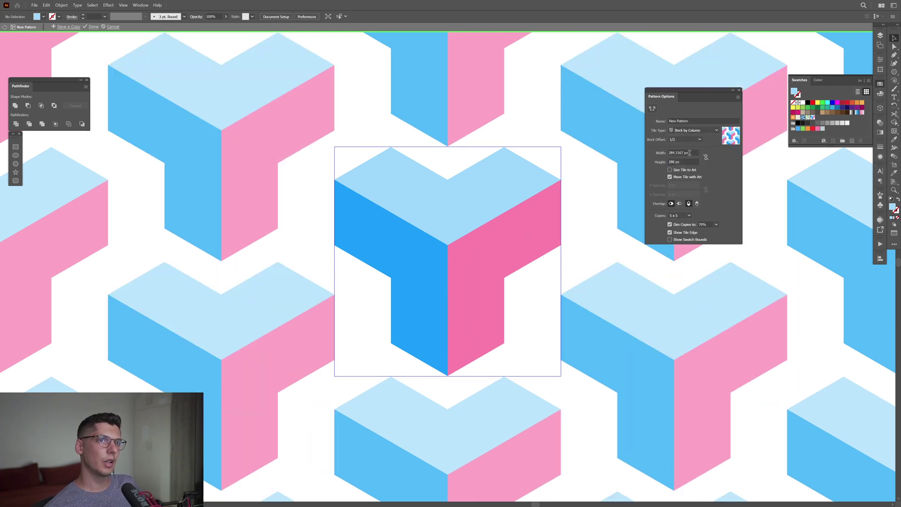
# Set the pattern tile to 213 px wide by 246 px high and finish editing
pyautogui.click(690, 153)
pyautogui.write('279')
pyautogui.press('Return')
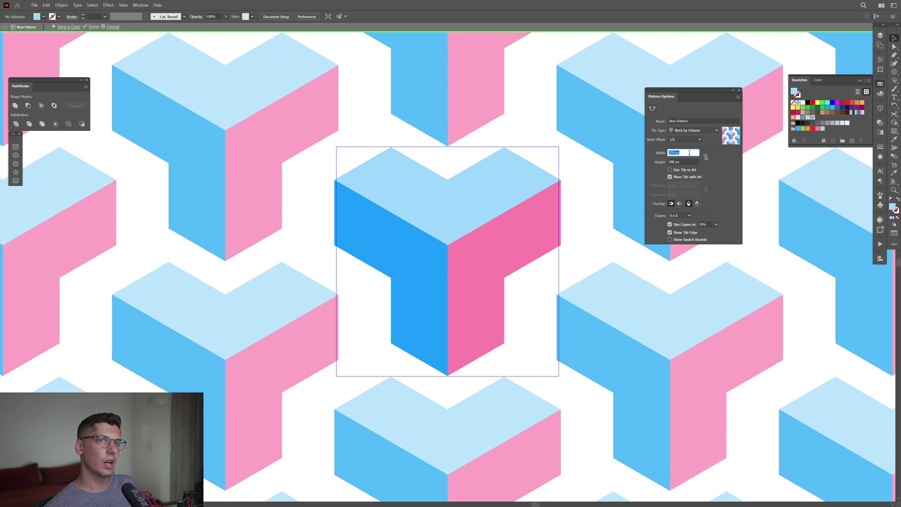
pyautogui.scroll(-20, 690, 152)
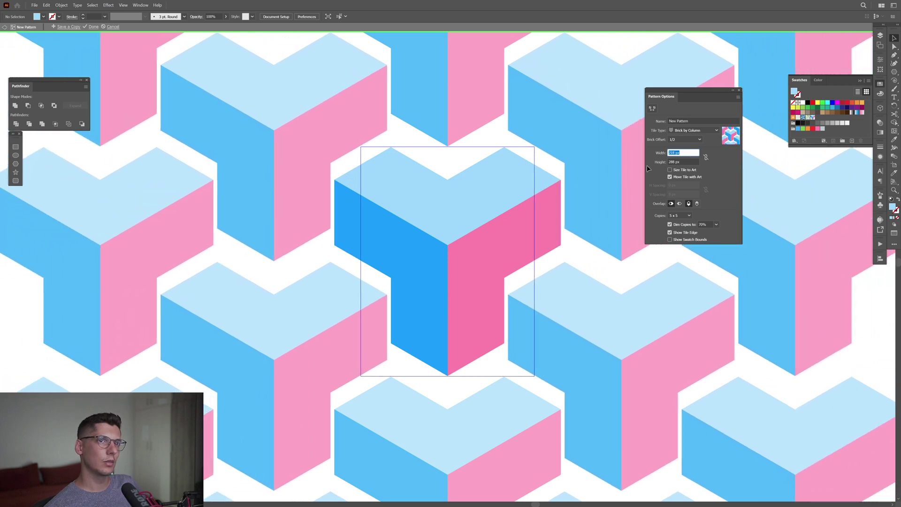
pyautogui.scroll(-5, 683, 153)
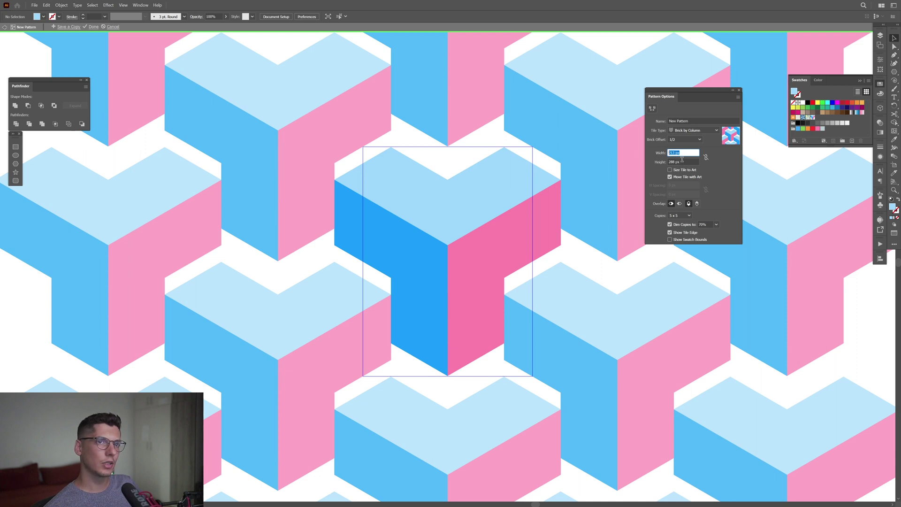
pyautogui.press('Tab')
pyautogui.scroll(-15, 682, 160)
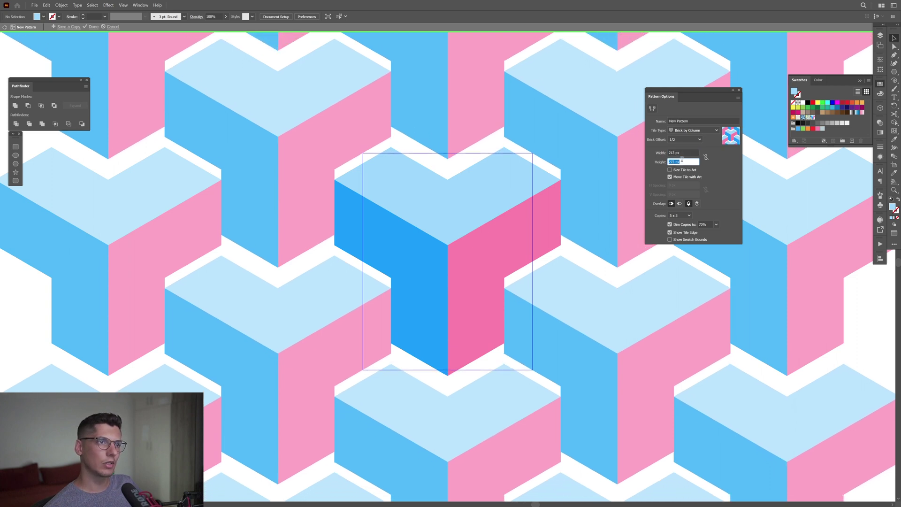
pyautogui.scroll(-20, 682, 159)
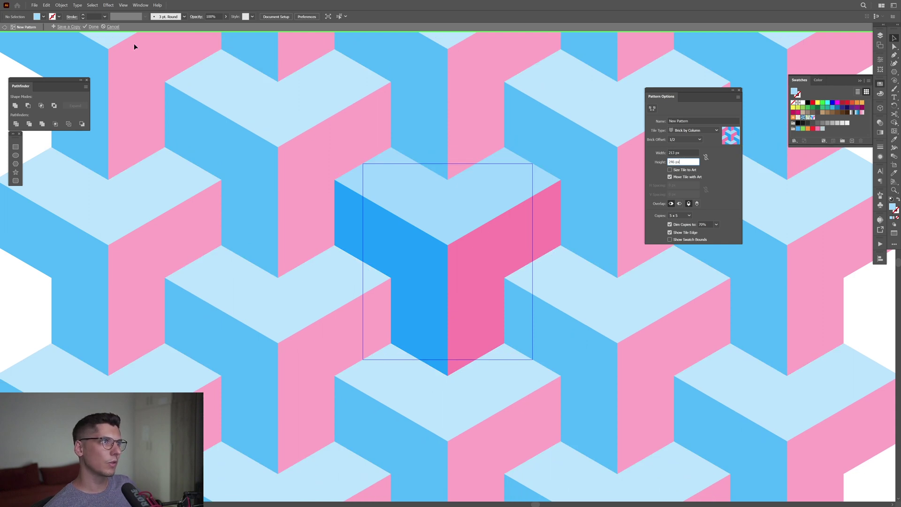
pyautogui.click(93, 26)
# Delete the original block and draw a large new hexagon near the page centre
pyautogui.hotkey('ctrl', 'a')
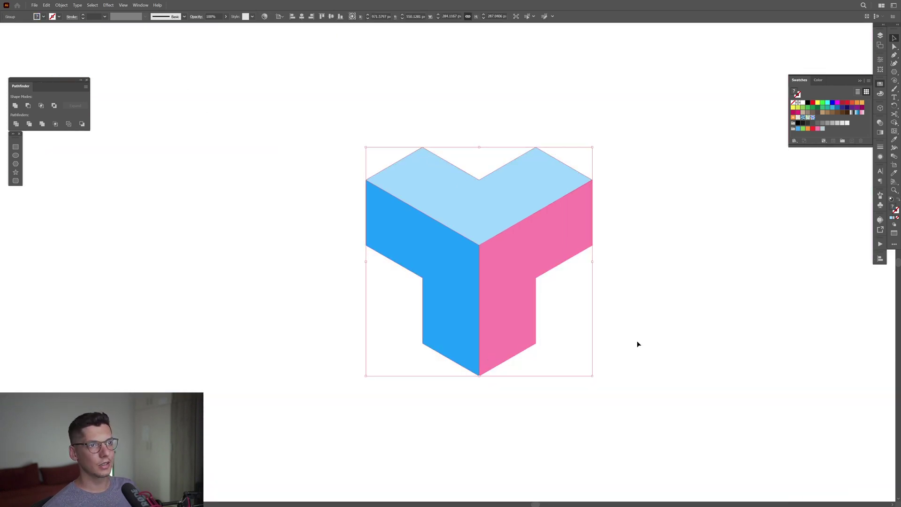
pyautogui.press('Delete')
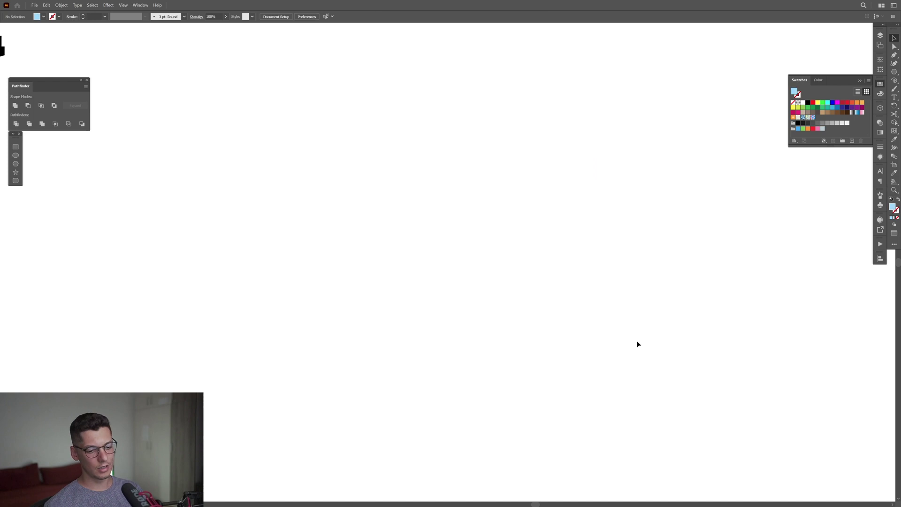
pyautogui.click(894, 72)
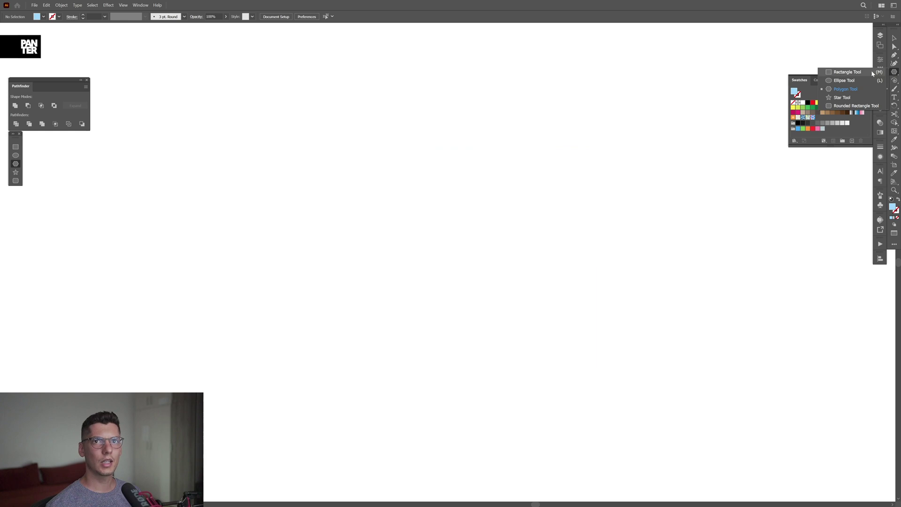
pyautogui.click(845, 90)
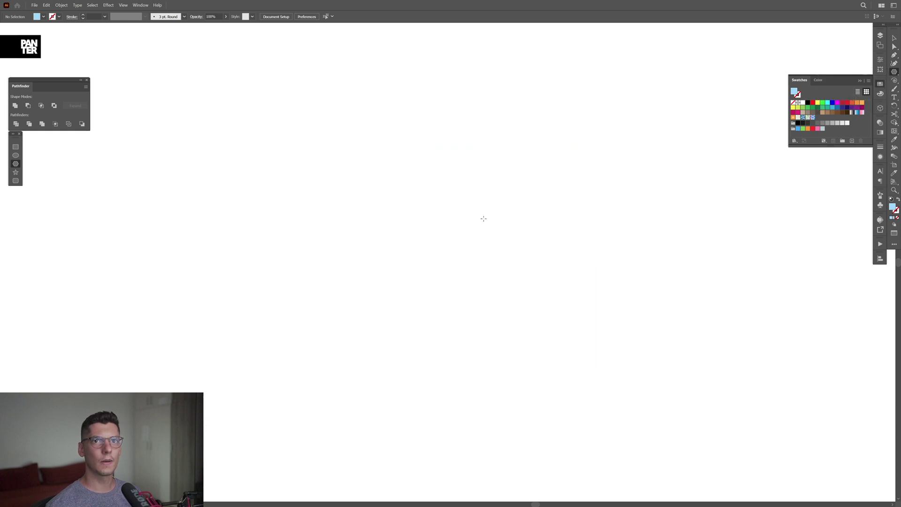
pyautogui.moveTo(456, 250); pyautogui.dragTo(629, 333)
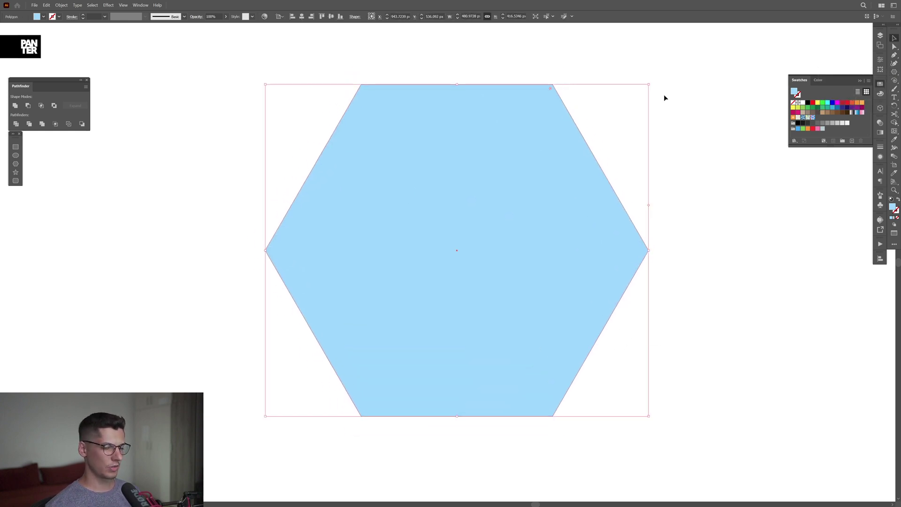
# Rotate the hexagon 90° point-up, fill it with the new pattern, and centre it
pyautogui.moveTo(652, 83); pyautogui.dragTo(582, 383)
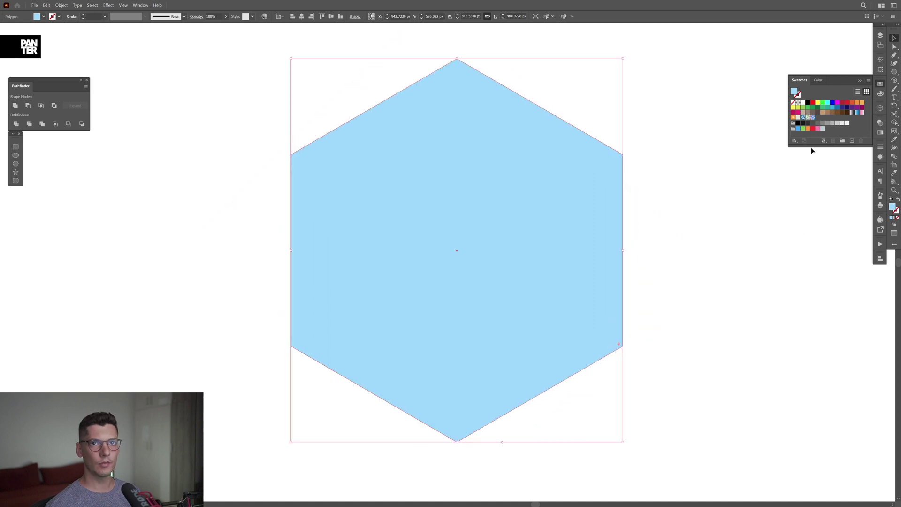
pyautogui.click(813, 119)
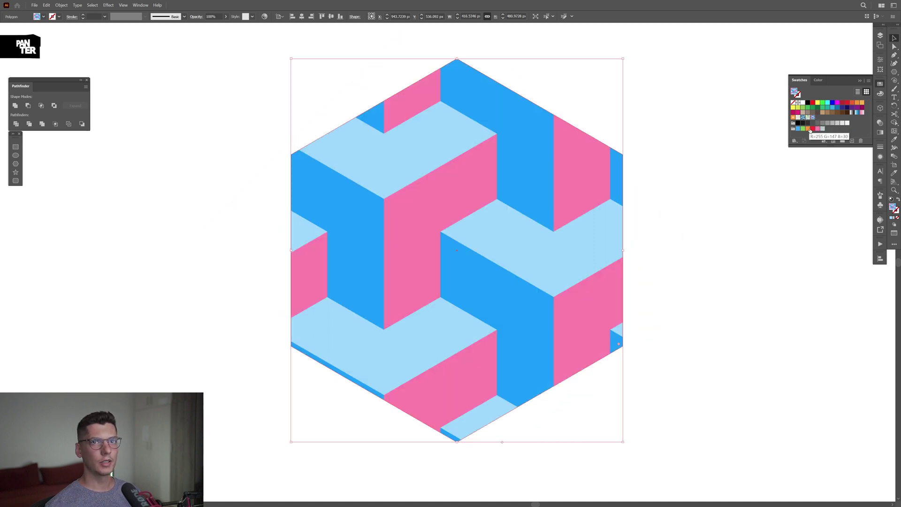
pyautogui.moveTo(567, 205)
pyautogui.mouseDown()
pyautogui.moveTo(569, 215)
pyautogui.moveTo(579, 210)
pyautogui.mouseUp()
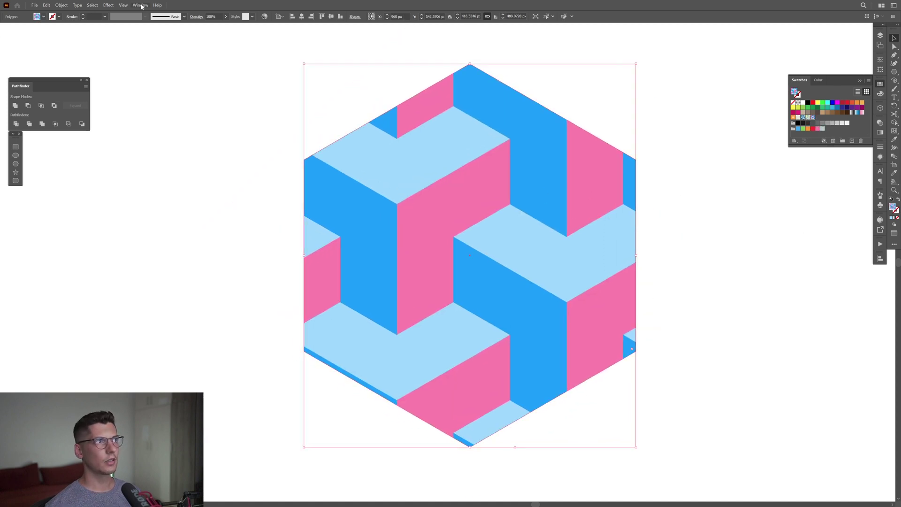
# Scale only the hexagon's pattern fill to 17% uniform, leaving strokes and effects unscaled
pyautogui.click(63, 5)
pyautogui.moveTo(75, 12)
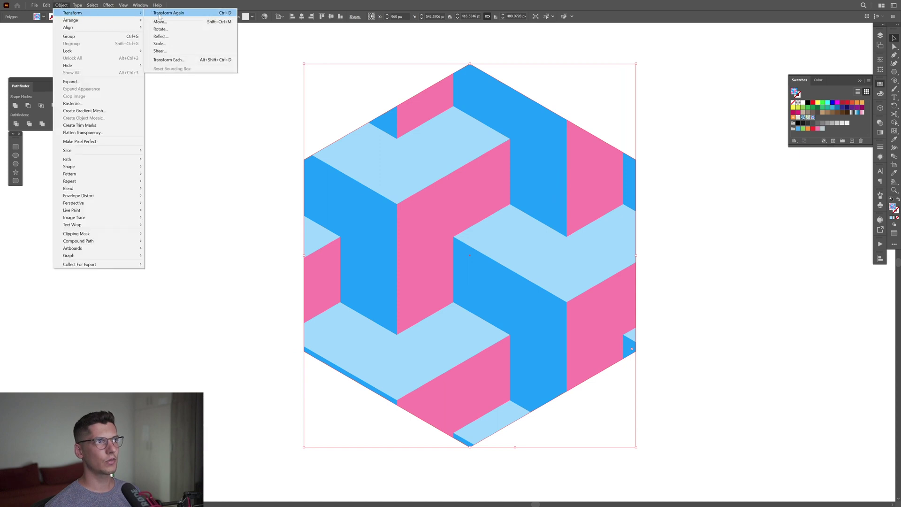
pyautogui.click(159, 44)
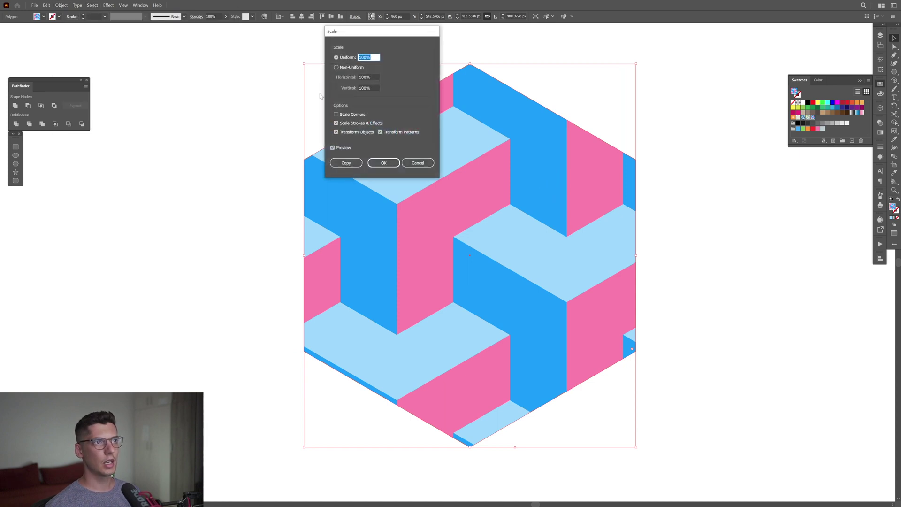
pyautogui.click(347, 125)
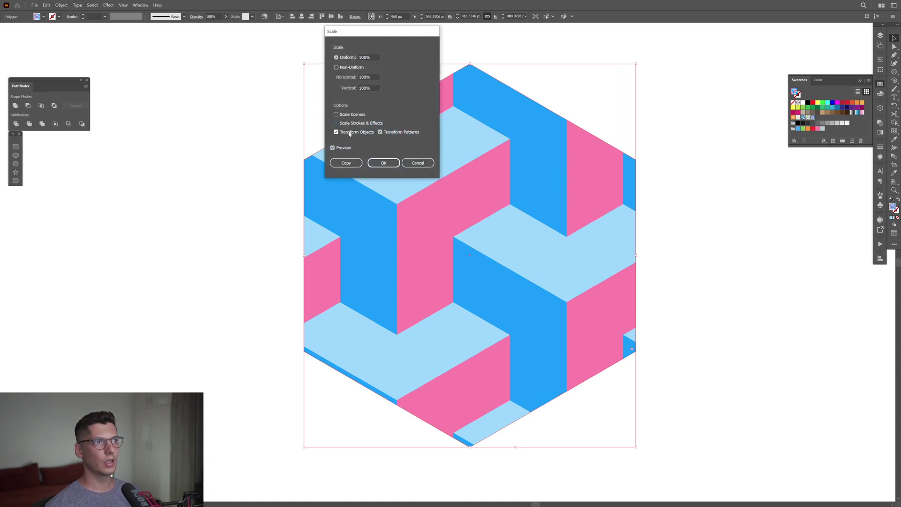
pyautogui.doubleClick(369, 57)
pyautogui.write('17')
pyautogui.press('Tab')
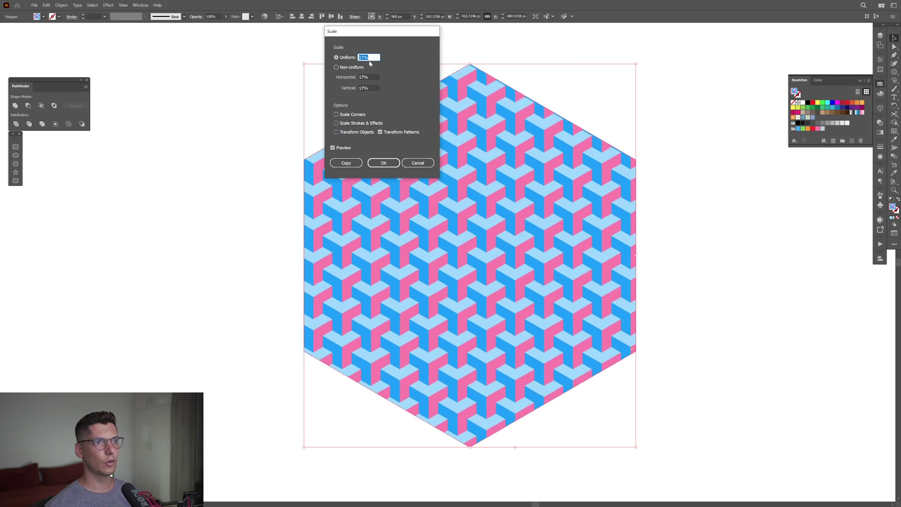
pyautogui.click(383, 163)
pyautogui.hotkey('ctrl', 'shift', 'a')
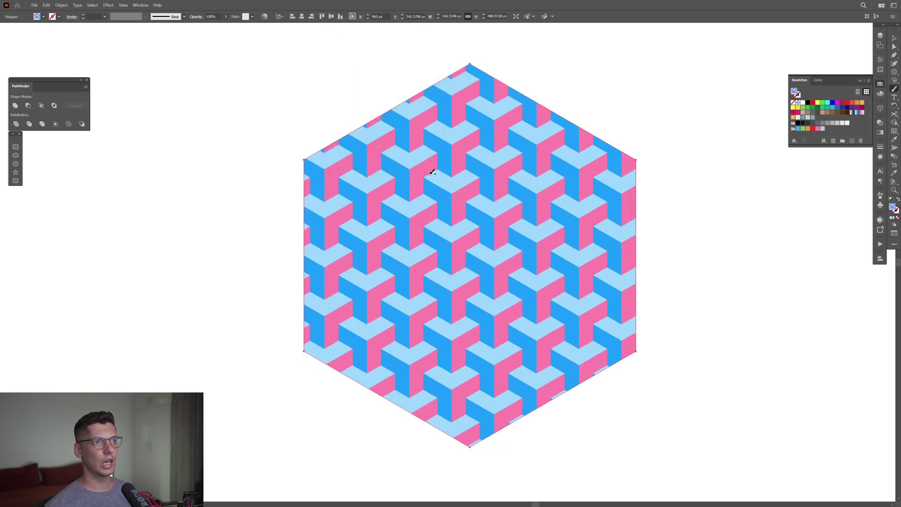